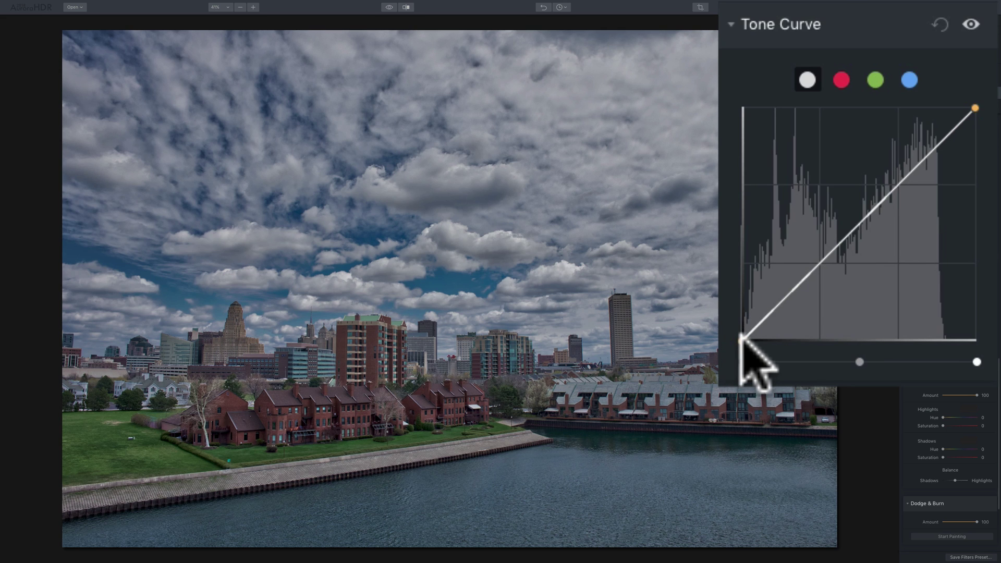
# - Inspect the red, green and blue channel curves, then return to the combined RGB curve
pyautogui.click(742, 340)
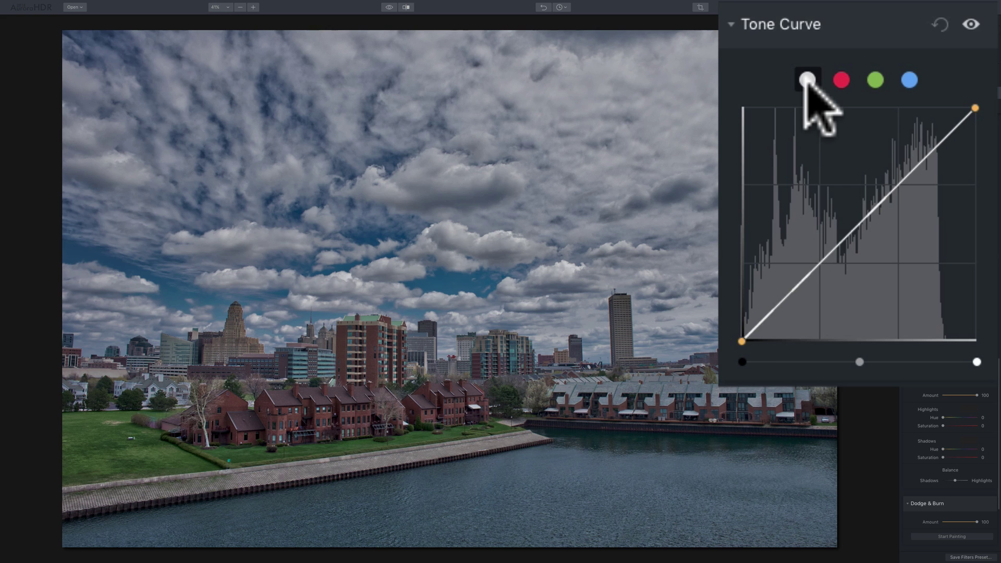
pyautogui.click(840, 81)
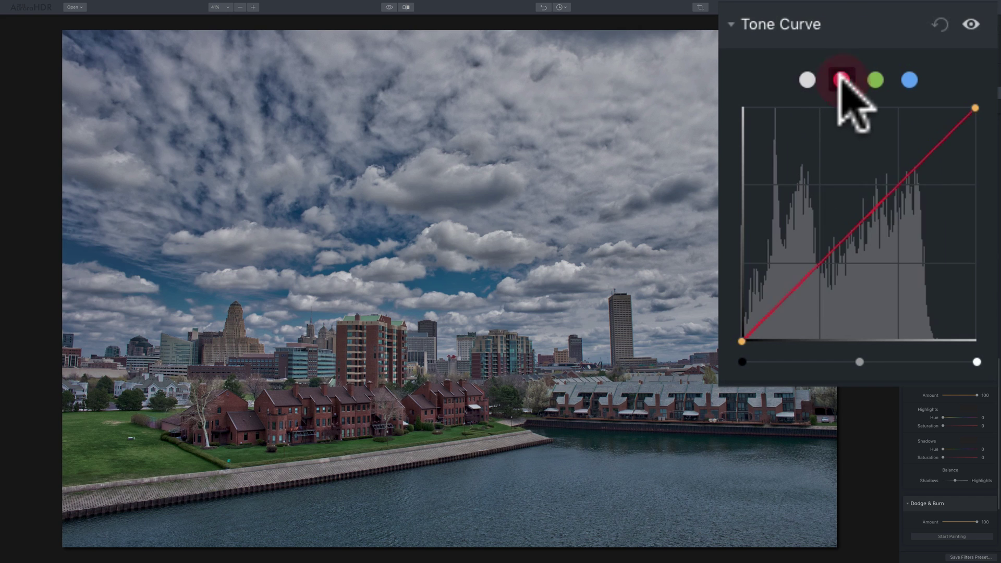
pyautogui.click(875, 81)
pyautogui.click(909, 80)
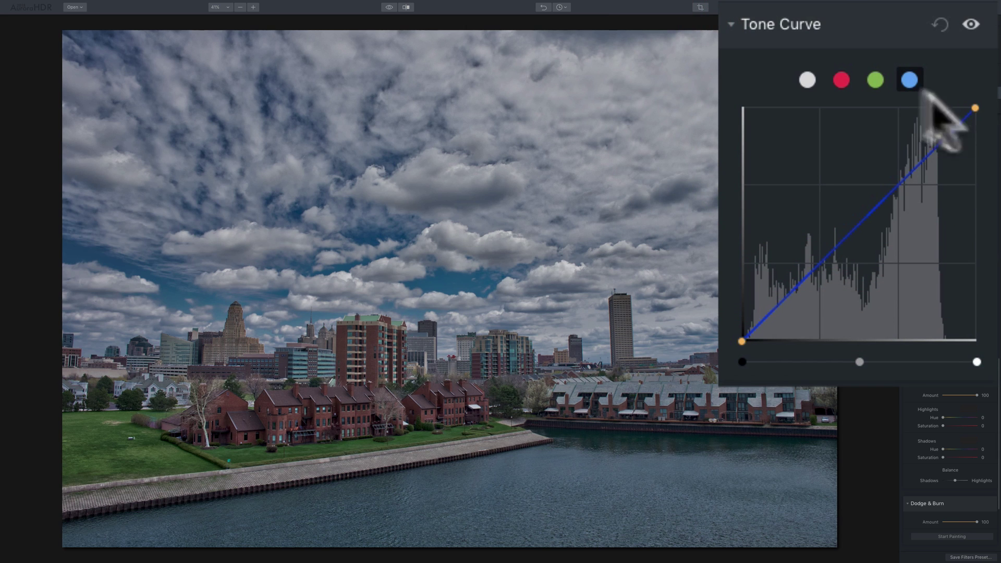
pyautogui.click(808, 80)
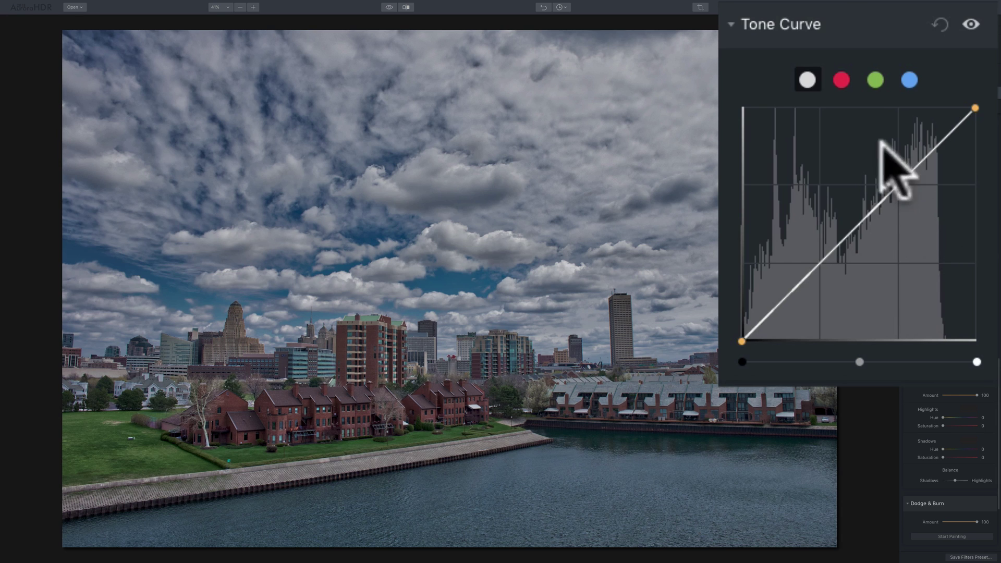
pyautogui.click(839, 78)
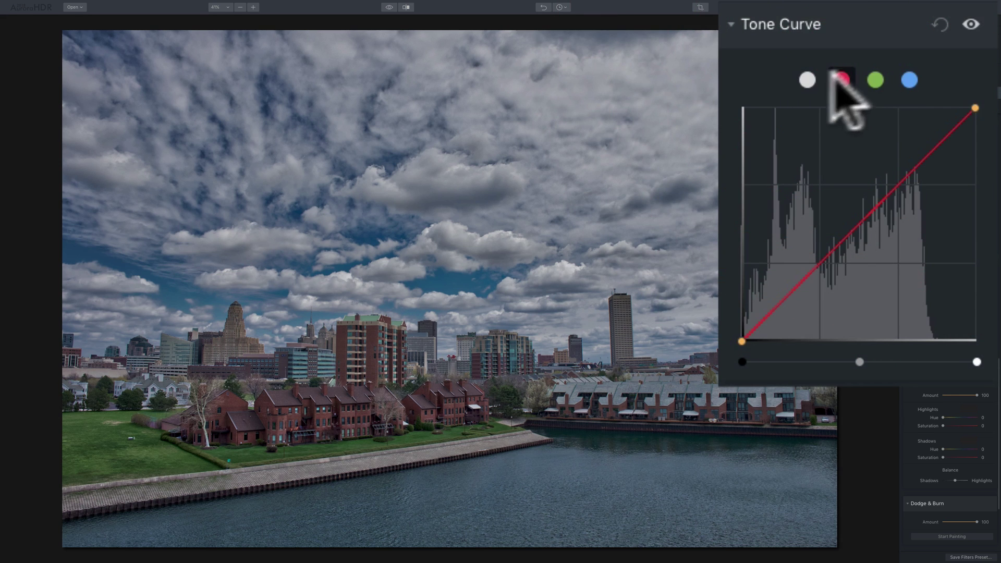
pyautogui.click(869, 78)
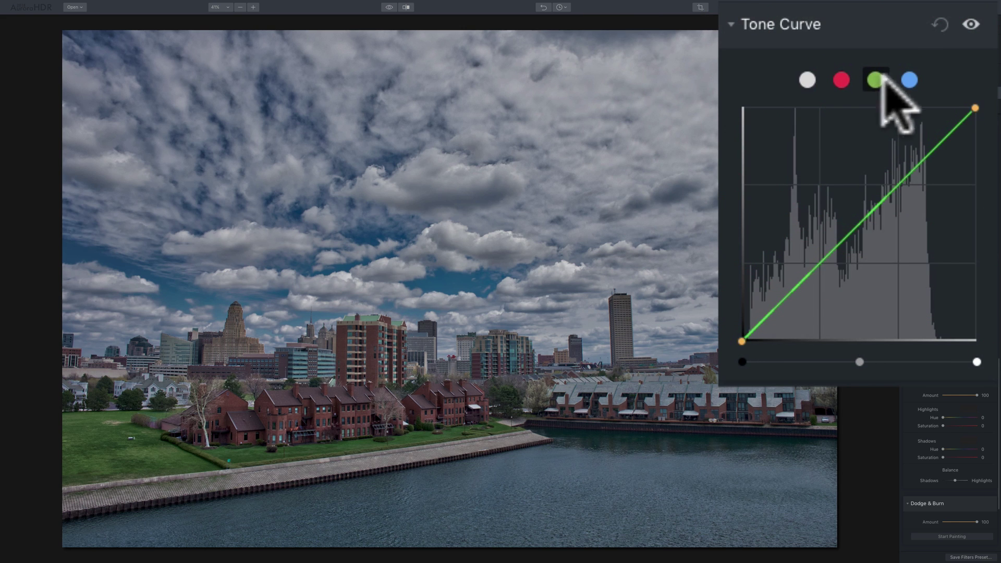
pyautogui.click(907, 78)
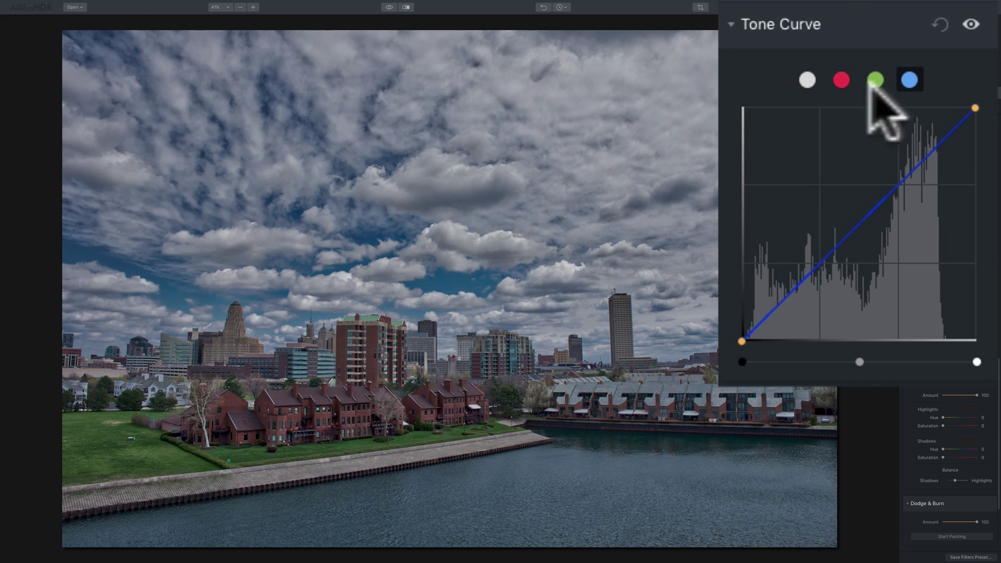
pyautogui.click(805, 79)
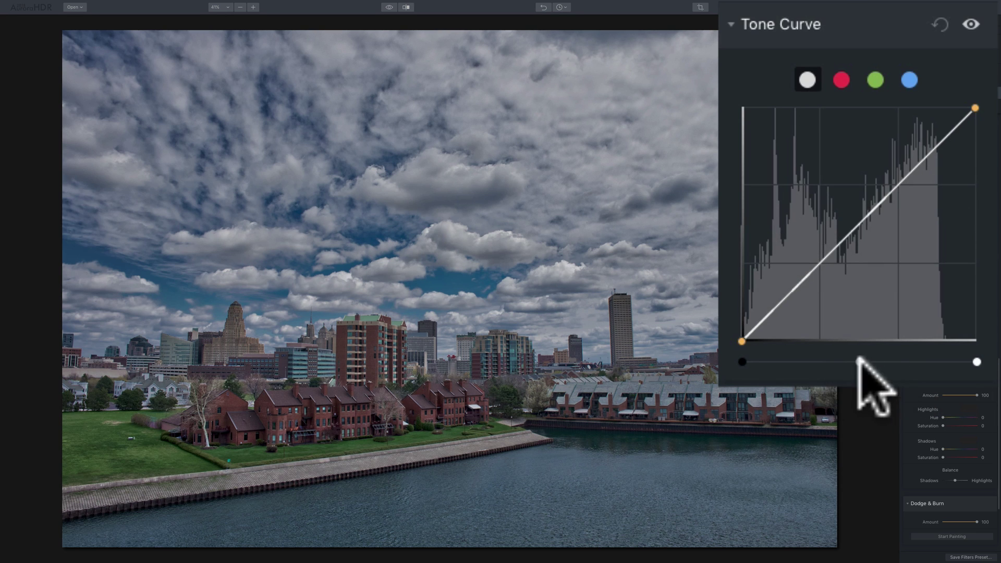
# - Try darkening the midtones, reset the curve to straight, then adjust the black and white points
pyautogui.moveTo(859, 361); pyautogui.dragTo(823, 361)
pyautogui.click(829, 361)
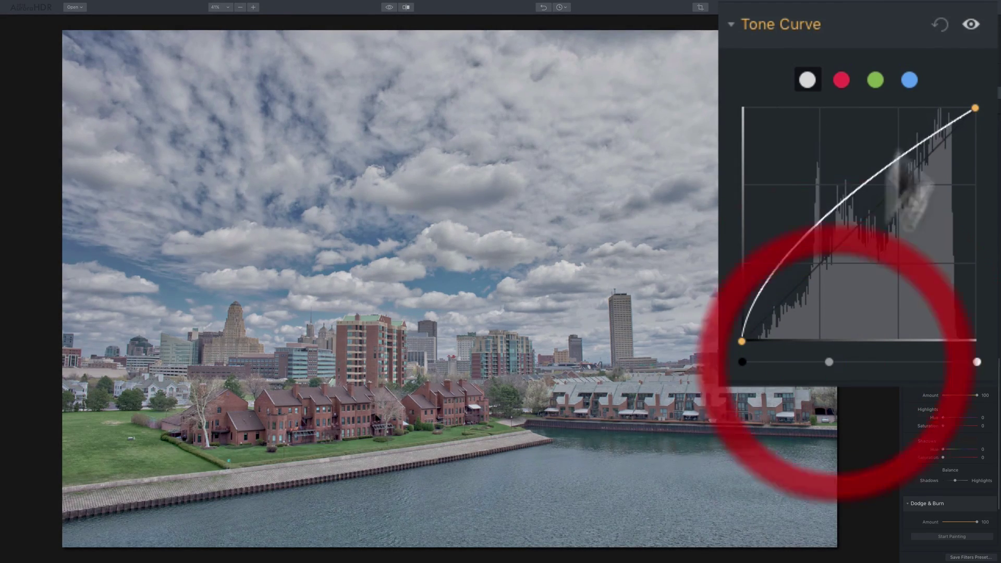
pyautogui.click(939, 24)
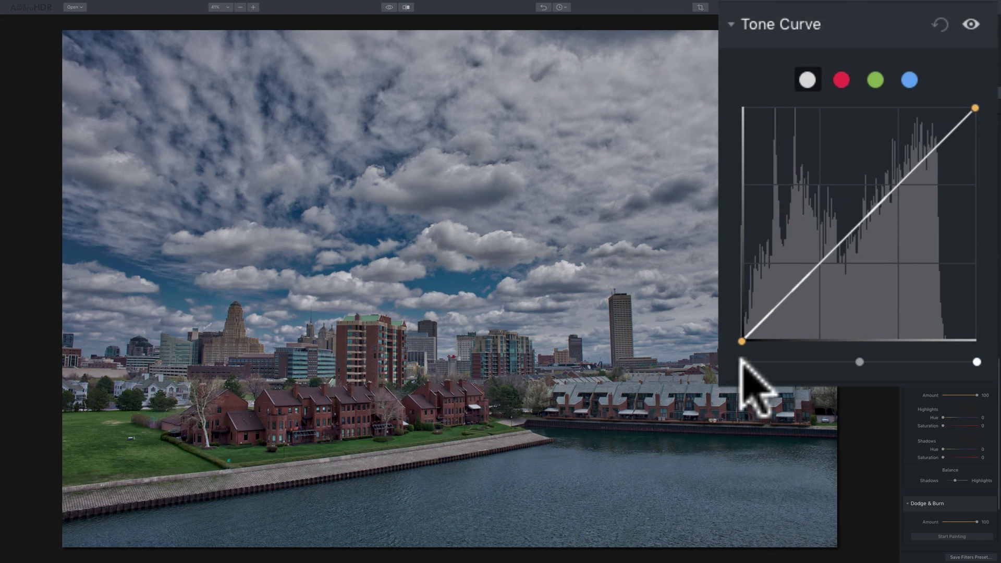
pyautogui.moveTo(741, 361); pyautogui.dragTo(722, 355)
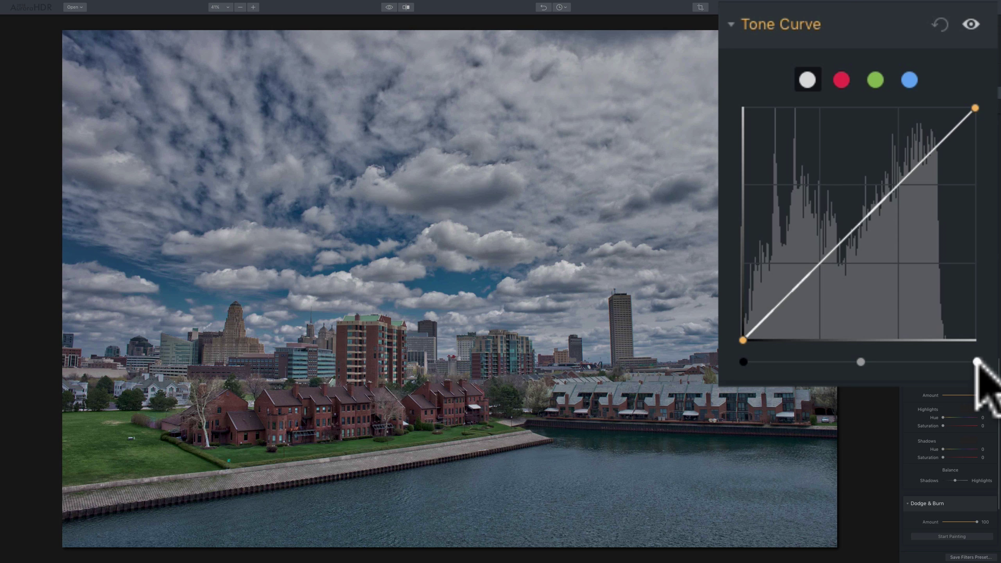
pyautogui.moveTo(977, 361)
pyautogui.mouseDown()
pyautogui.moveTo(881, 362)
pyautogui.moveTo(976, 362)
pyautogui.mouseUp()
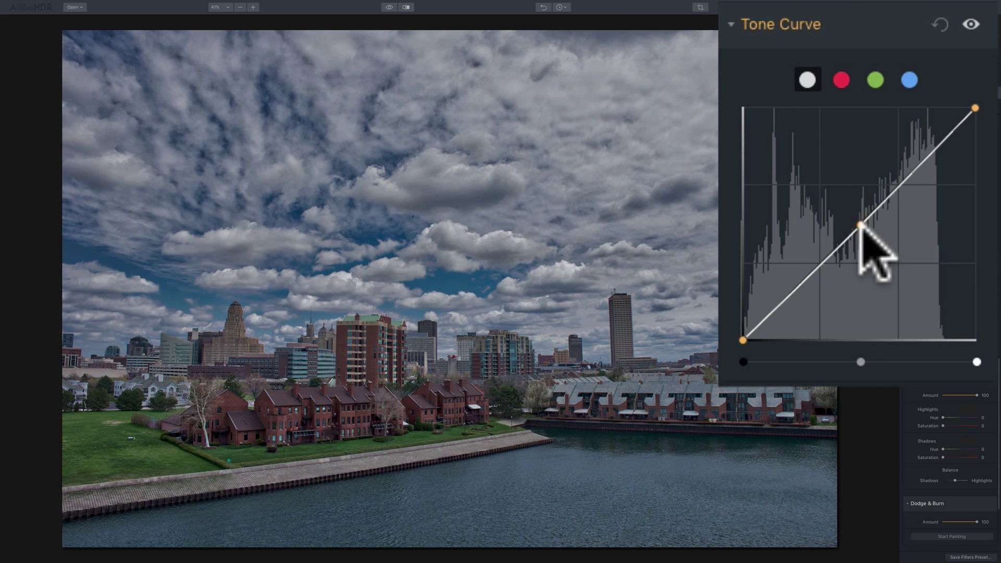
# - Add a centre anchor, pull the shadow point down and lift the highlight point up
pyautogui.click(857, 221)
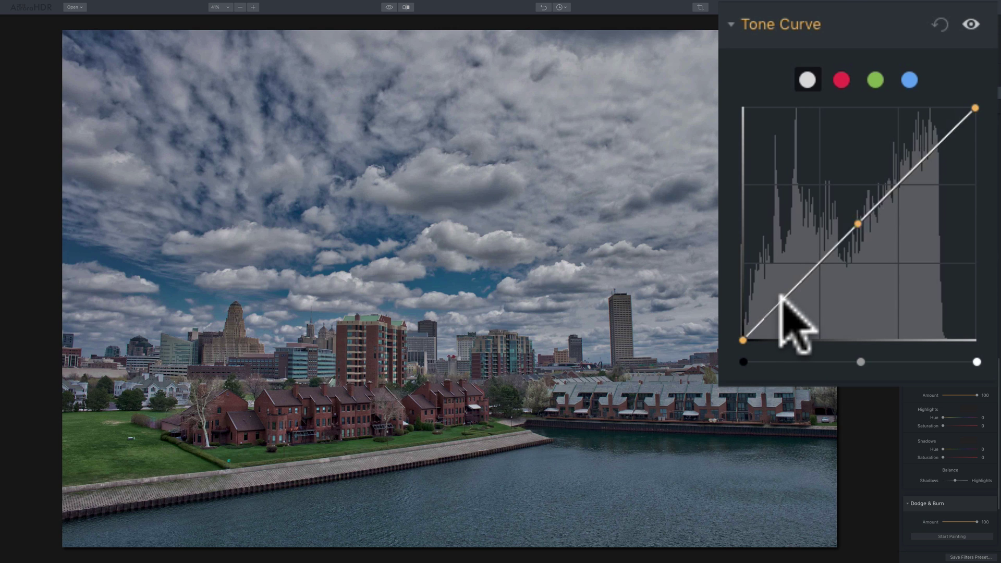
pyautogui.moveTo(780, 297); pyautogui.dragTo(782, 311)
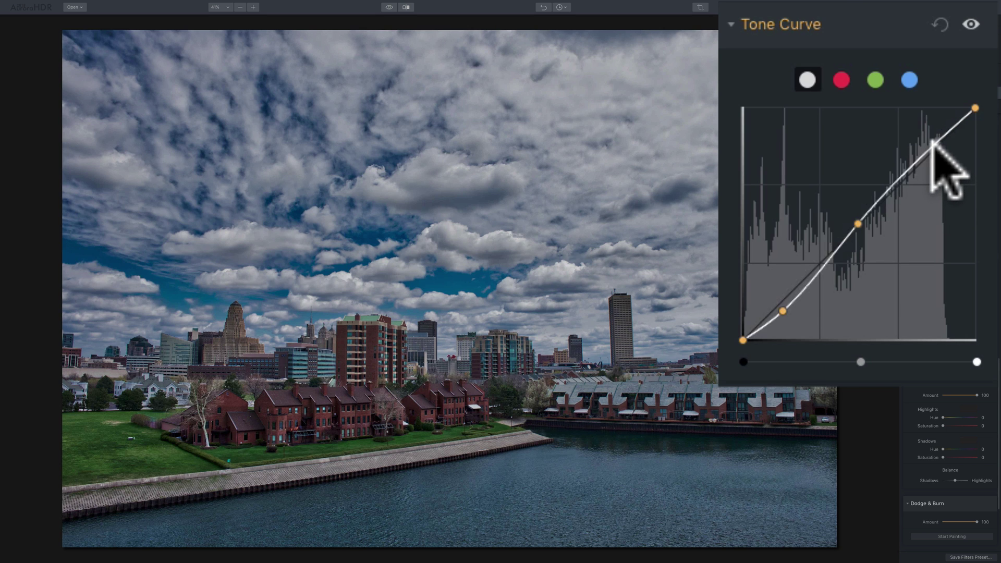
pyautogui.moveTo(933, 144); pyautogui.dragTo(933, 138)
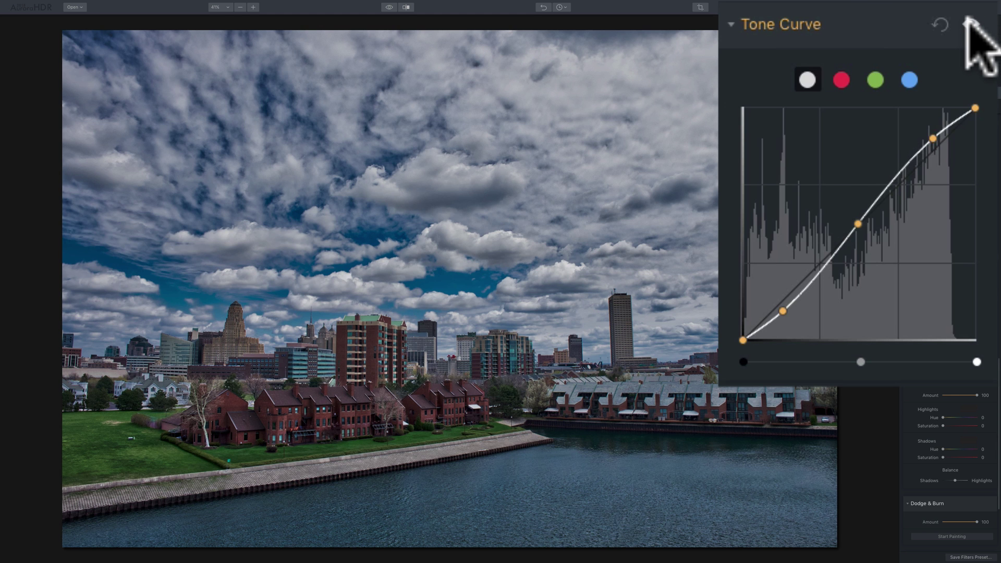
pyautogui.click(967, 21)
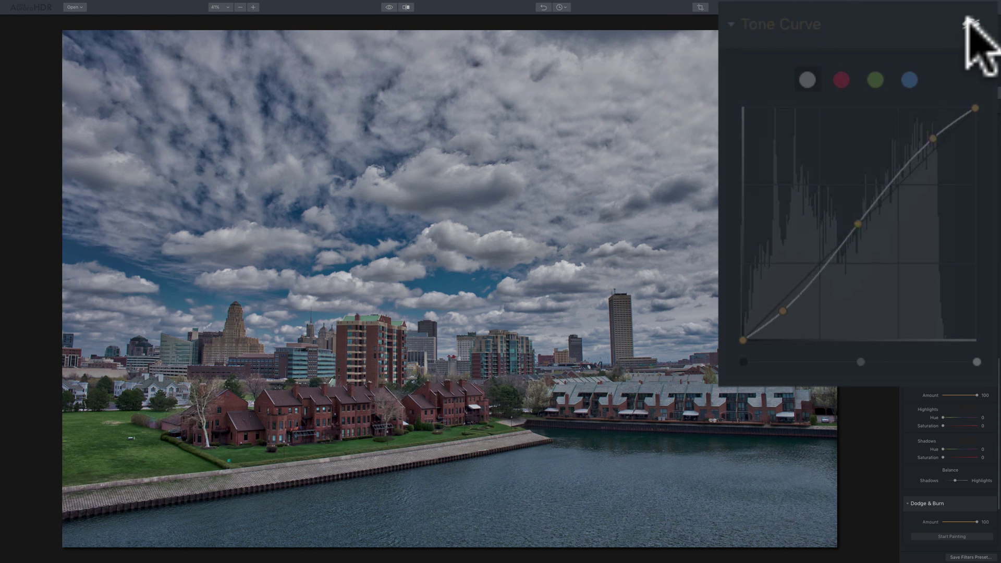
pyautogui.click(967, 21)
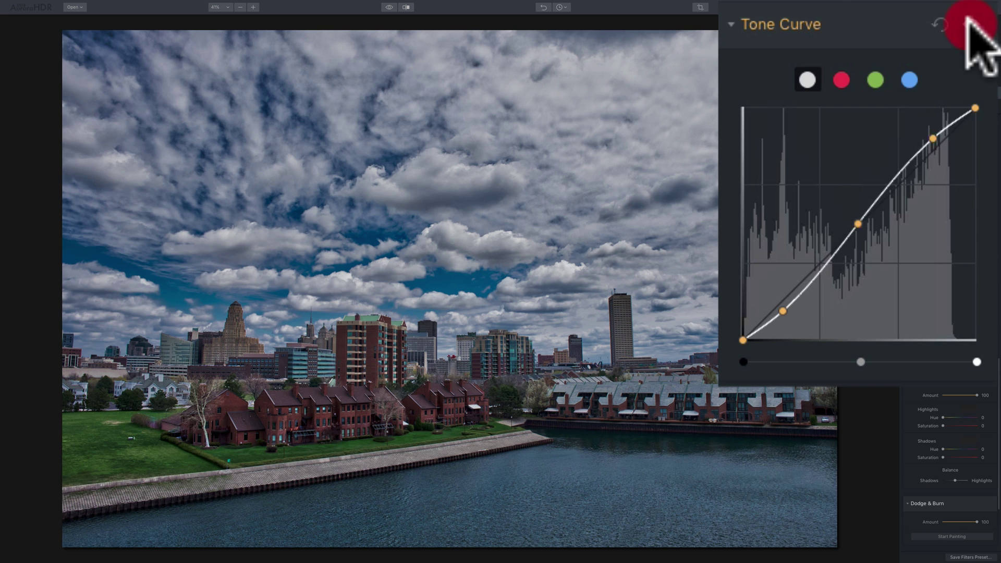
pyautogui.click(967, 21)
pyautogui.click(967, 21)
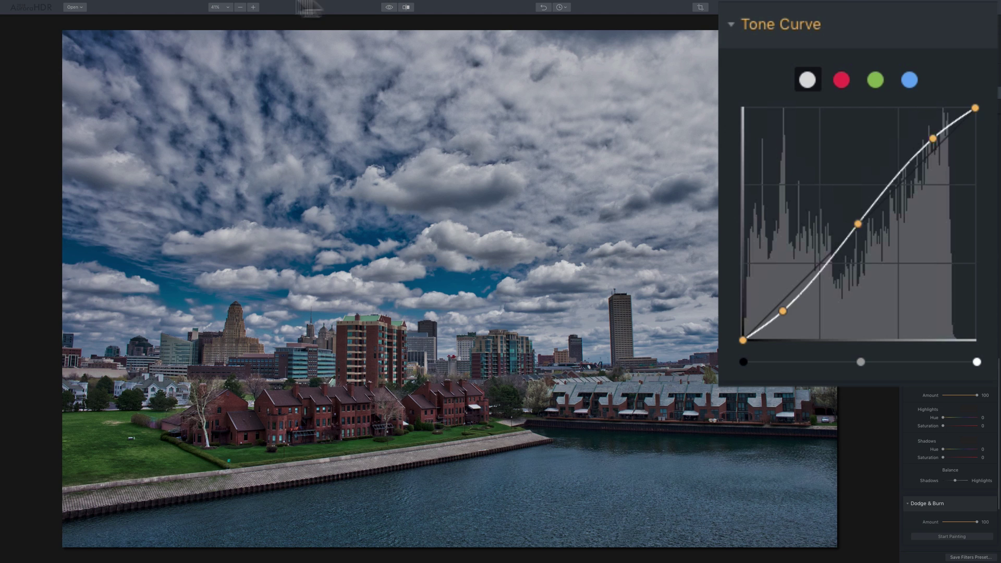
# - Open KTC-1.tif with Open Images and choose Don't Save for the city photo's edits
pyautogui.click(81, 9)
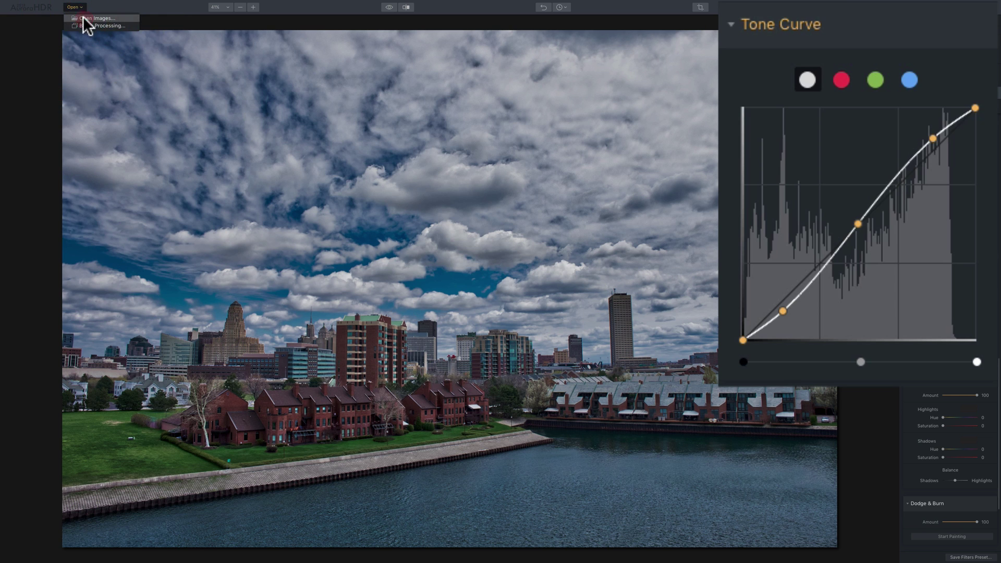
pyautogui.click(83, 18)
pyautogui.scroll(-2, 458, 198)
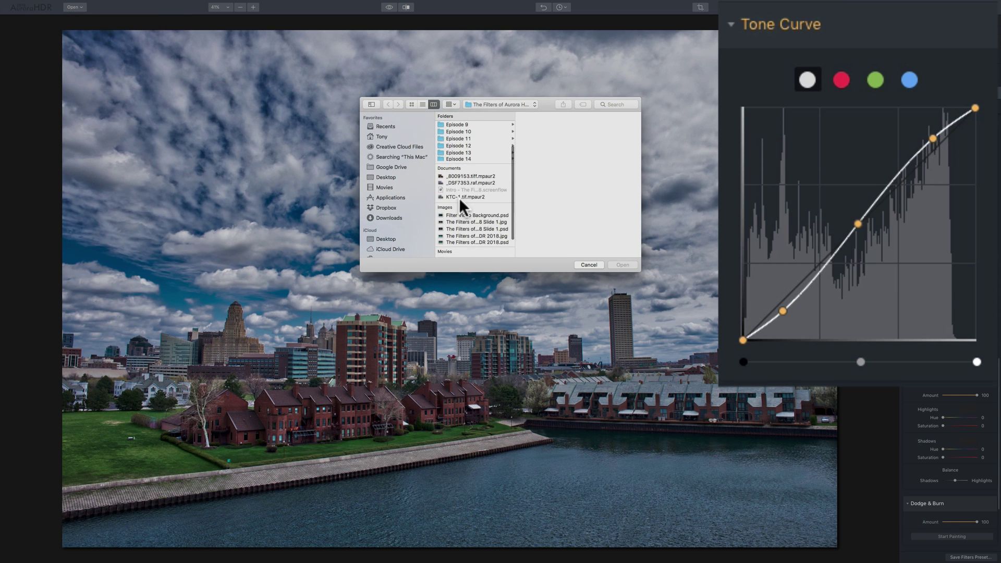
pyautogui.doubleClick(458, 195)
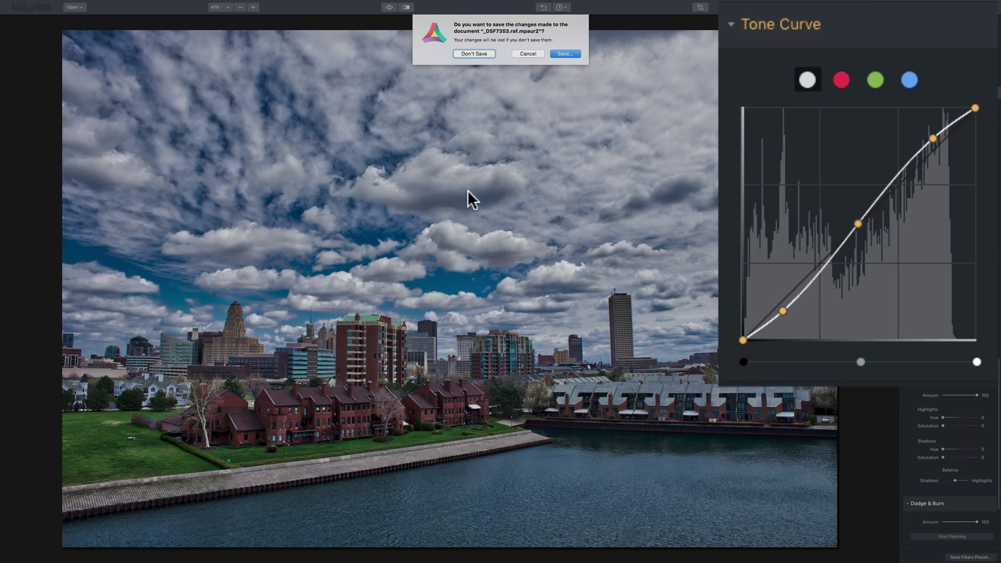
pyautogui.click(475, 53)
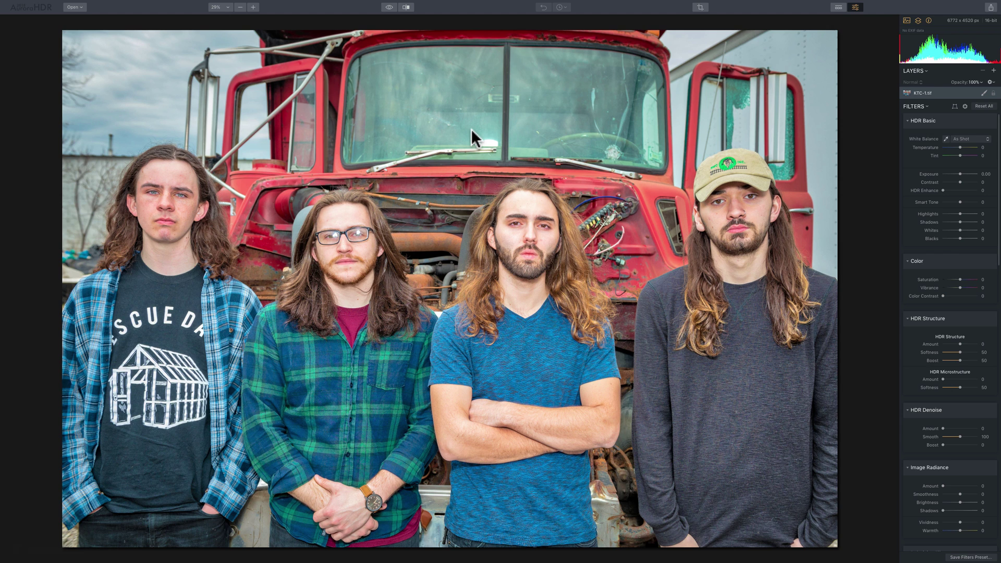
# - Scroll down the Filters panel until the Tone Curve section is visible
pyautogui.scroll(-10, 940, 249)
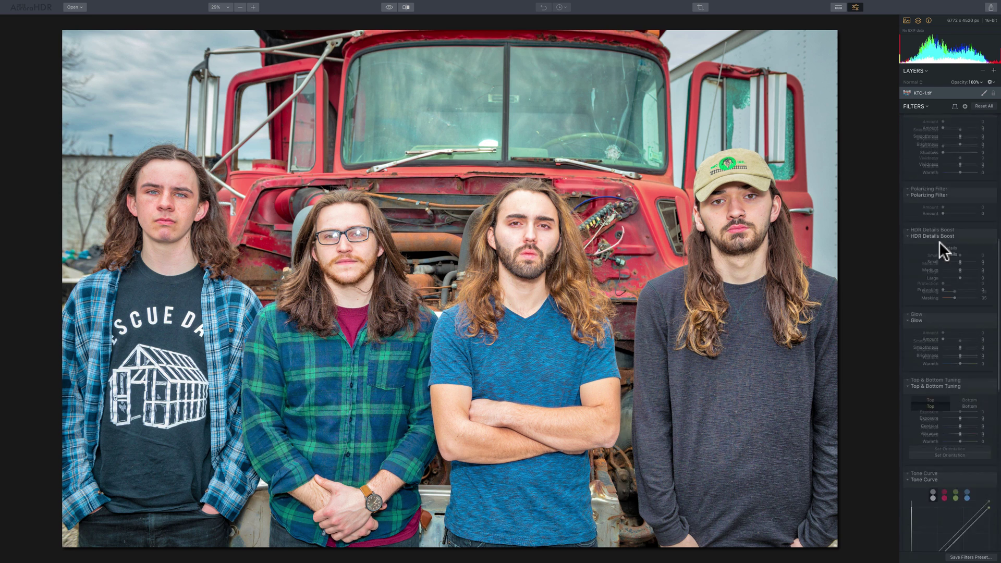
pyautogui.scroll(-15, 943, 250)
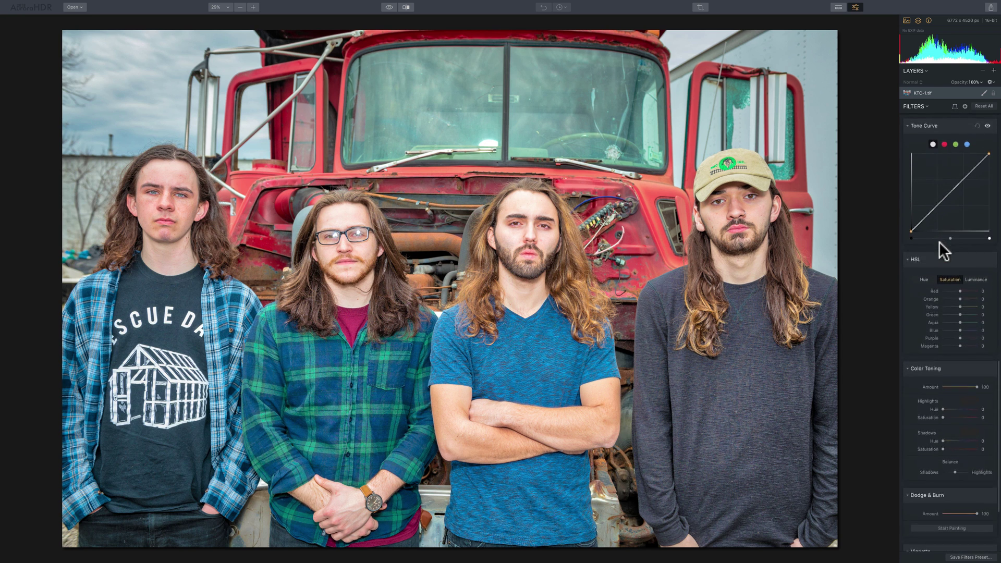
pyautogui.scroll(-1, 941, 249)
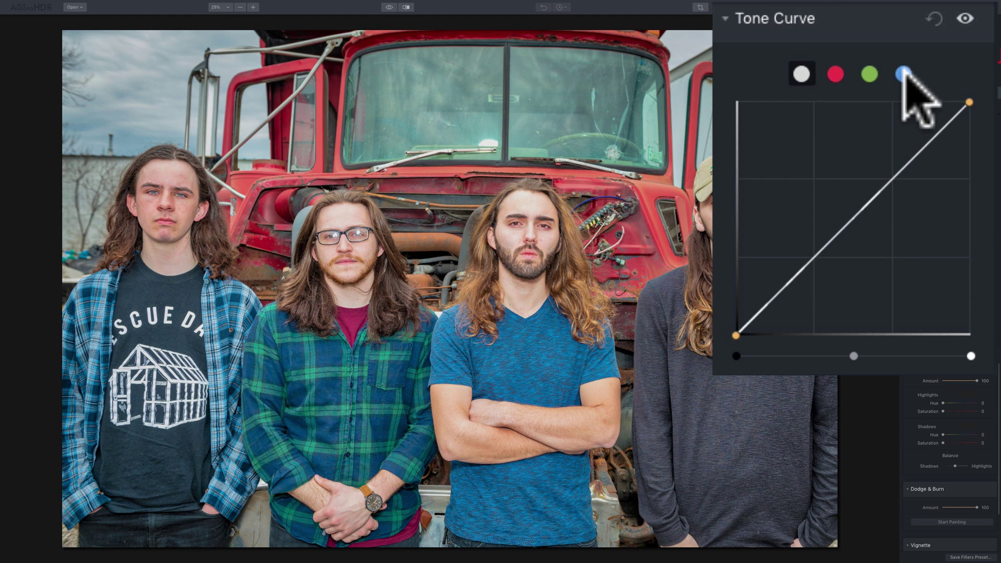
# - On the blue channel curve, raise the black point and pull the white point inward
pyautogui.click(903, 74)
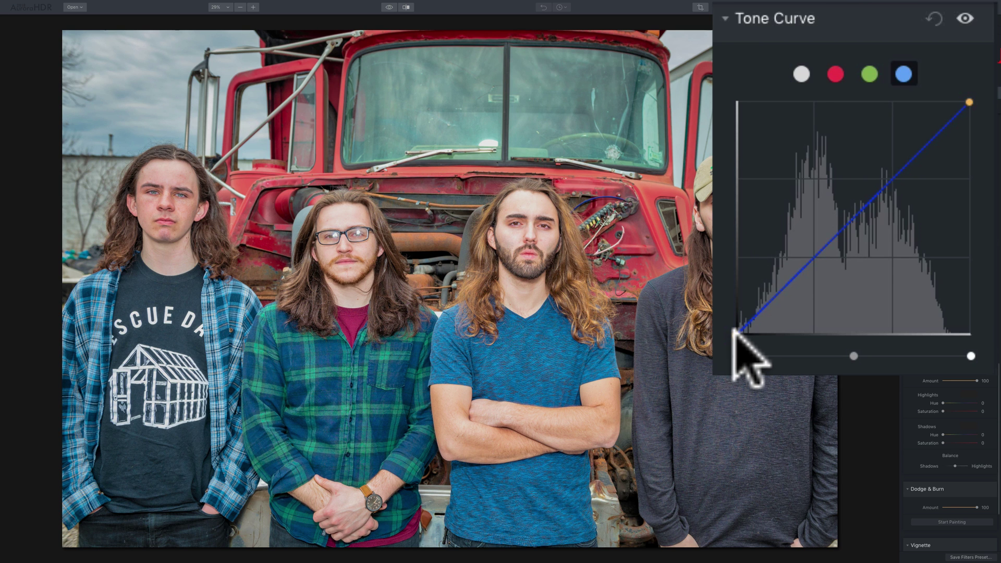
pyautogui.moveTo(732, 329); pyautogui.dragTo(736, 295)
pyautogui.click(907, 241)
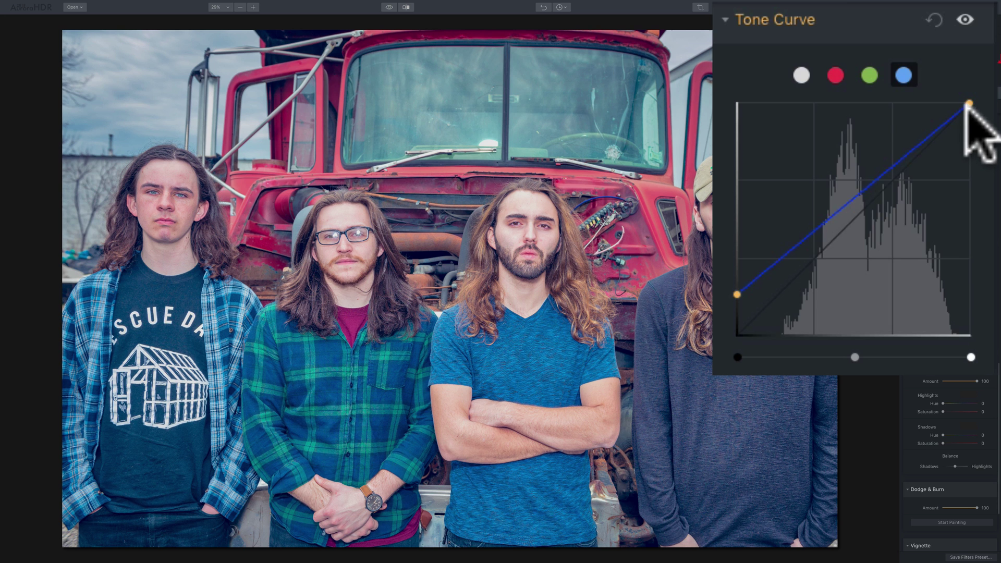
pyautogui.moveTo(967, 104); pyautogui.dragTo(936, 98)
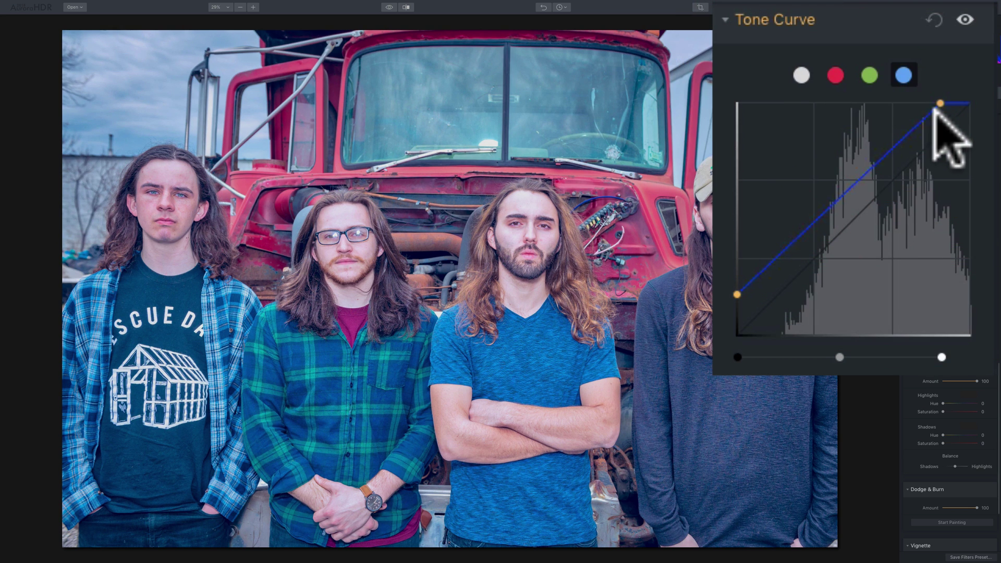
# - On the all-channels curve, raise the bottom-left black point to fade the shadows
pyautogui.click(801, 75)
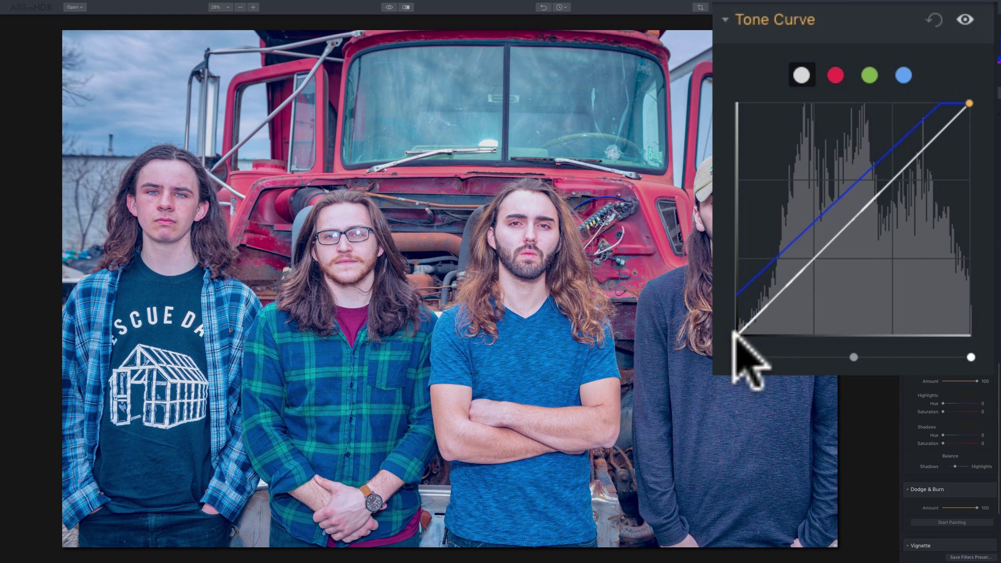
pyautogui.moveTo(735, 334); pyautogui.dragTo(728, 305)
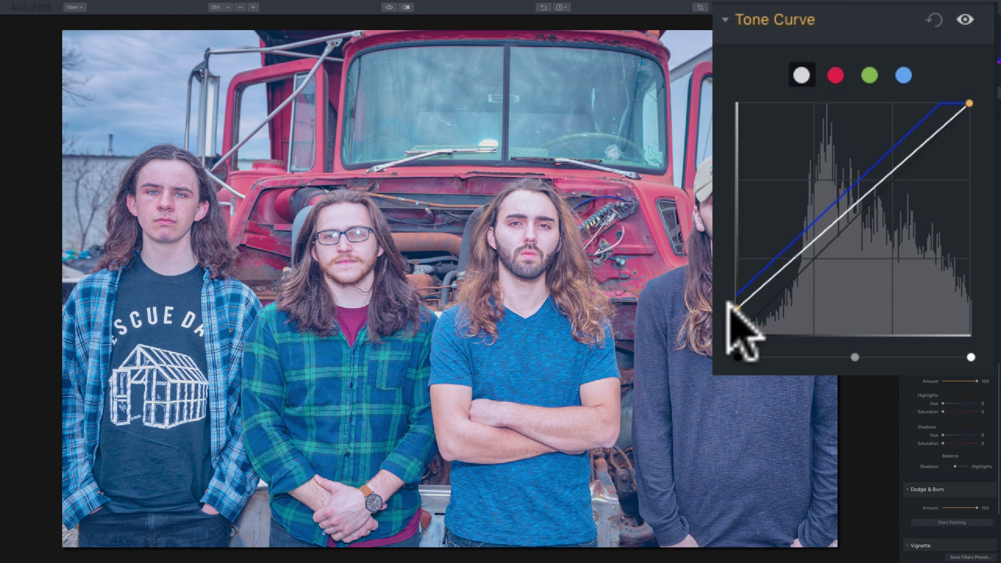
pyautogui.click(735, 308)
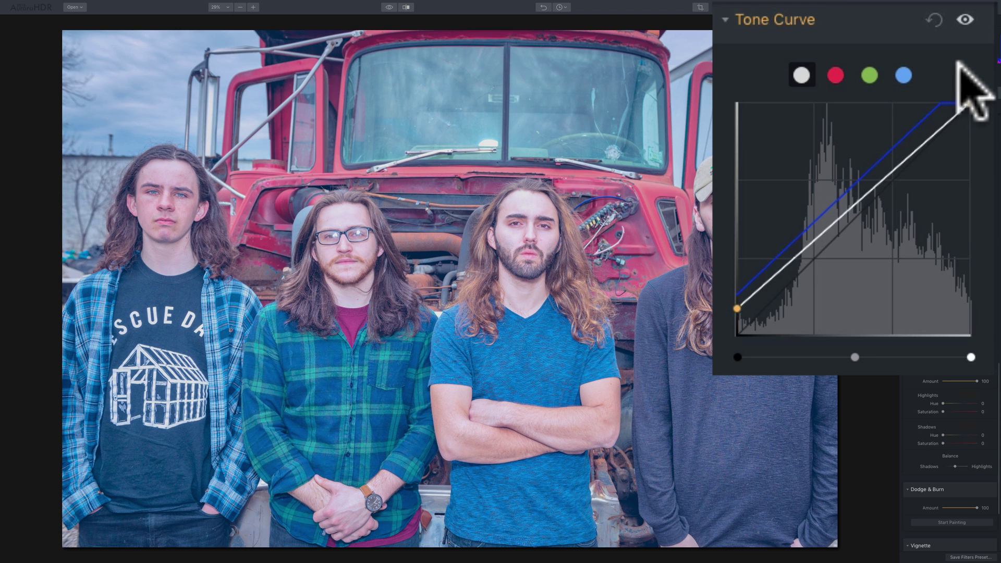
pyautogui.click(964, 28)
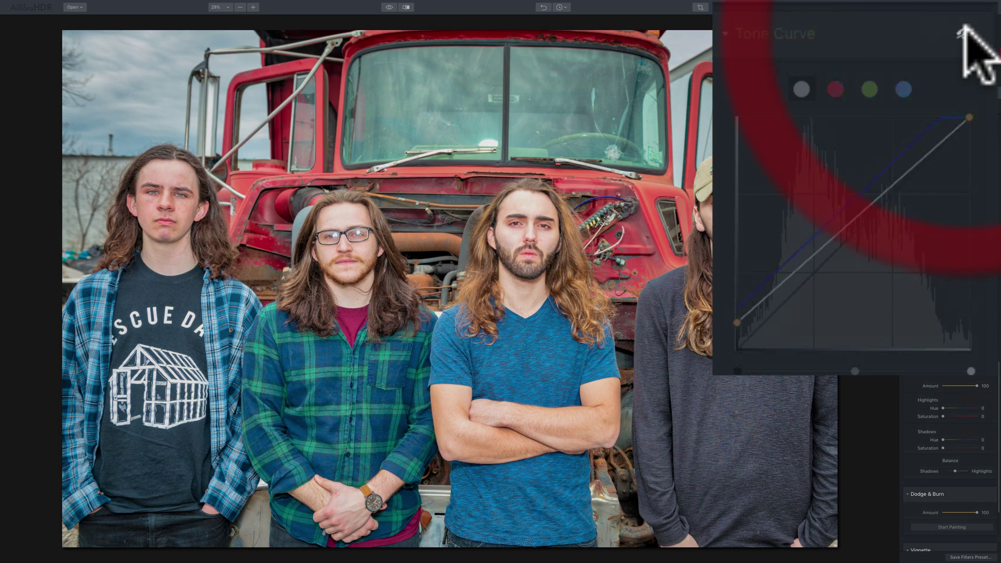
pyautogui.click(964, 29)
pyautogui.click(964, 29)
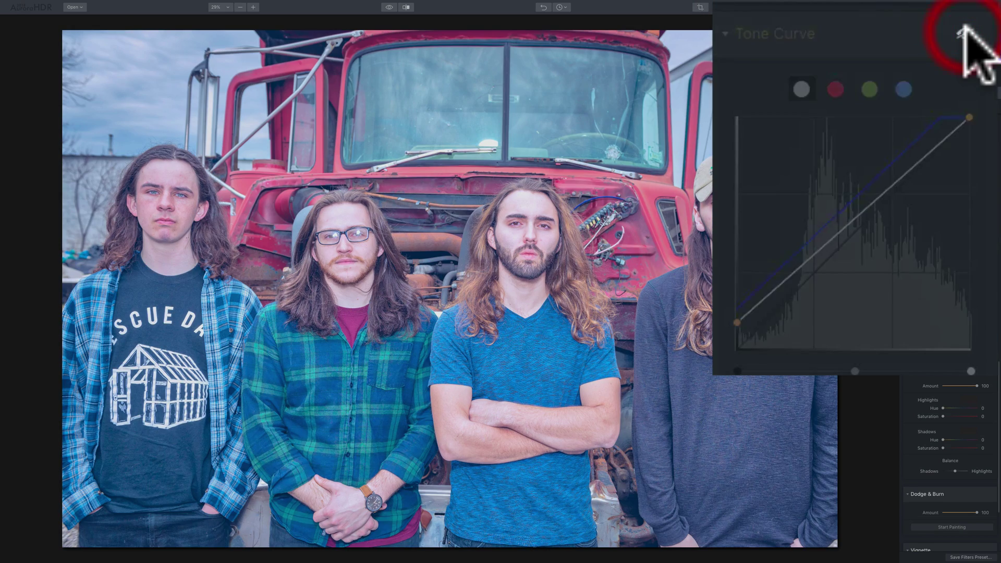
pyautogui.click(964, 29)
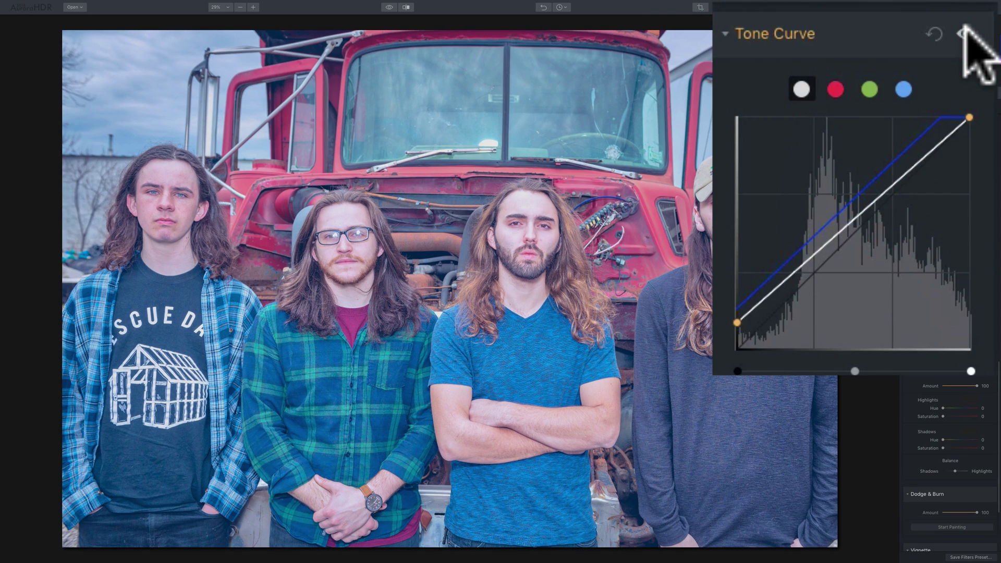